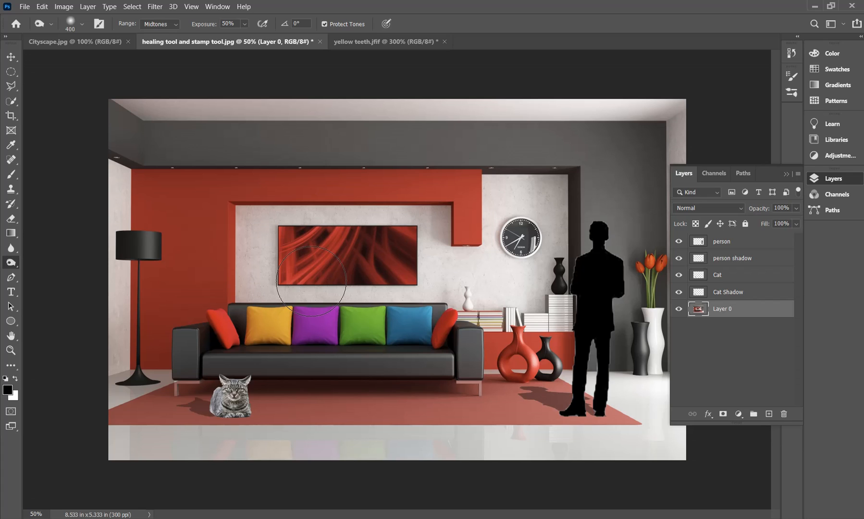
Lighten the red wall and the white wall around the painting on Layer 0 with the Dodge tool.
right_click(10, 264)
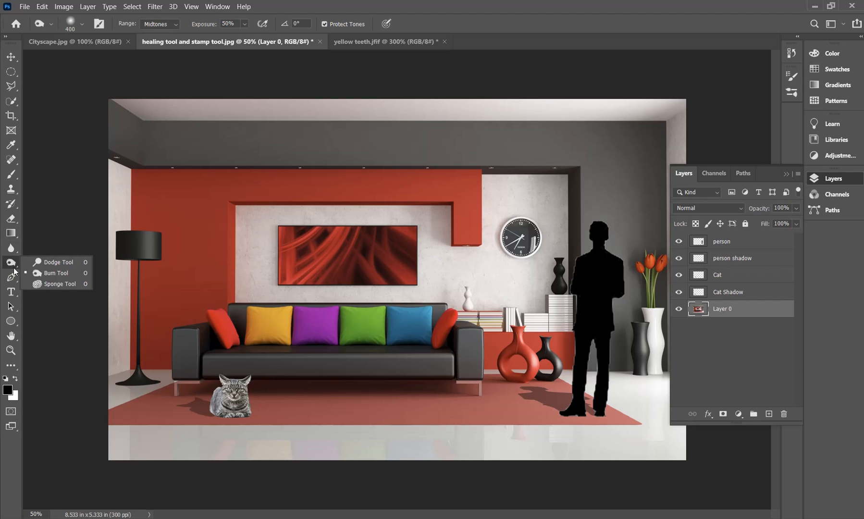
left_click(49, 261)
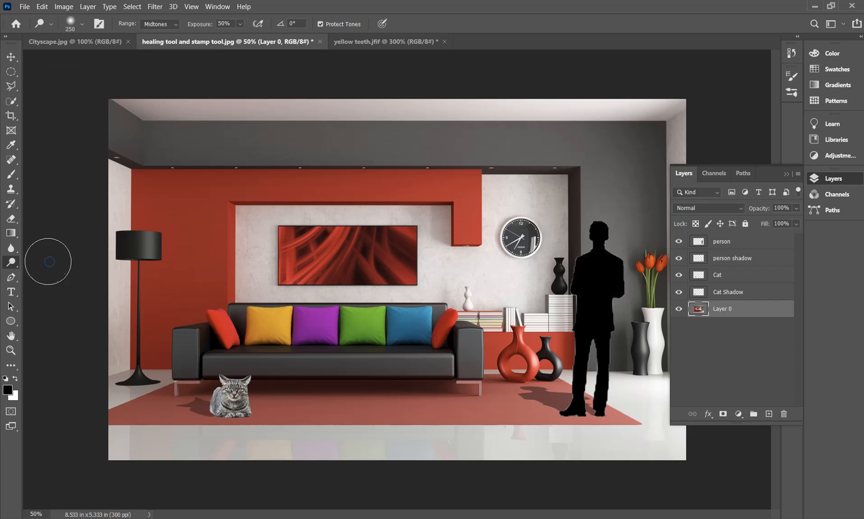
left_click(11, 263)
left_click(43, 262)
mouse_move(195, 265)
left_mouse_down()
mouse_move(221, 250)
mouse_move(213, 267)
mouse_move(176, 282)
mouse_move(237, 218)
mouse_move(204, 275)
mouse_move(195, 249)
mouse_move(280, 227)
mouse_move(193, 283)
mouse_move(256, 217)
mouse_move(163, 257)
mouse_move(266, 223)
mouse_move(144, 282)
mouse_move(242, 308)
mouse_move(203, 208)
mouse_move(149, 272)
mouse_move(231, 219)
mouse_move(207, 248)
mouse_move(211, 230)
mouse_move(246, 241)
mouse_move(193, 287)
mouse_move(212, 251)
mouse_move(380, 241)
mouse_move(237, 225)
mouse_move(291, 223)
left_mouse_up()
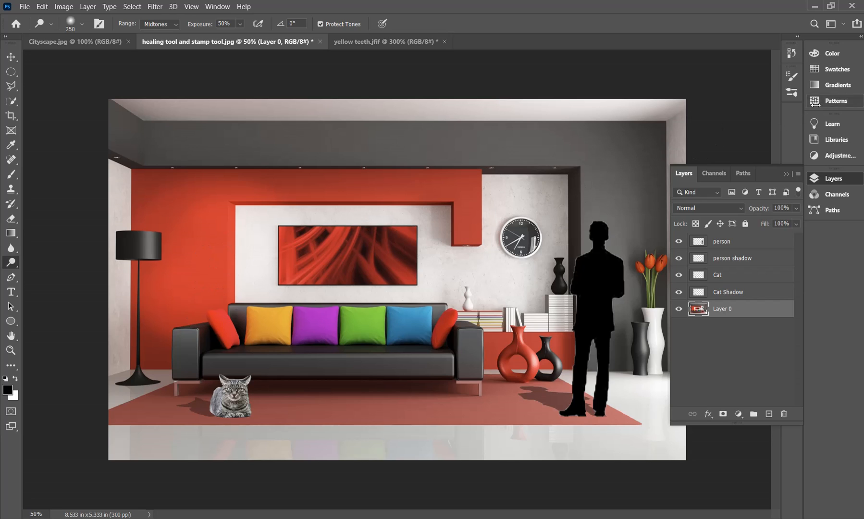
Darken the red wall and the area around the painting on Layer 0 with the Burn tool.
right_click(10, 256)
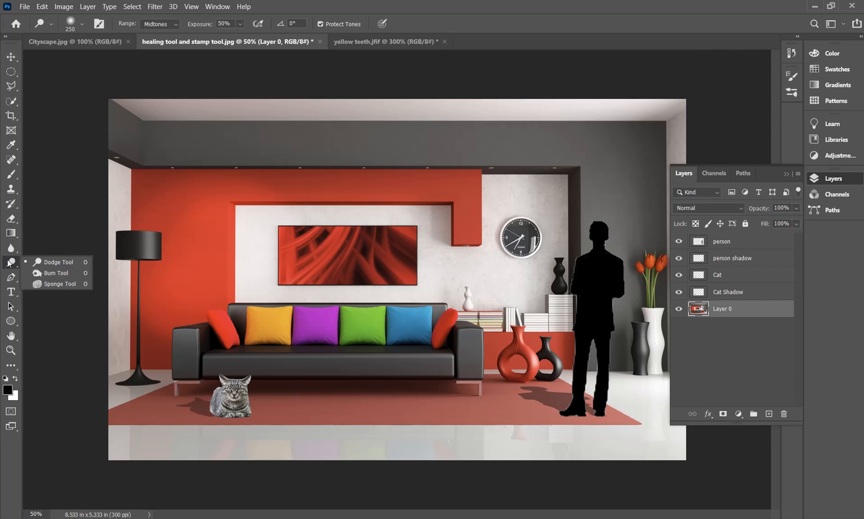
left_click(56, 272)
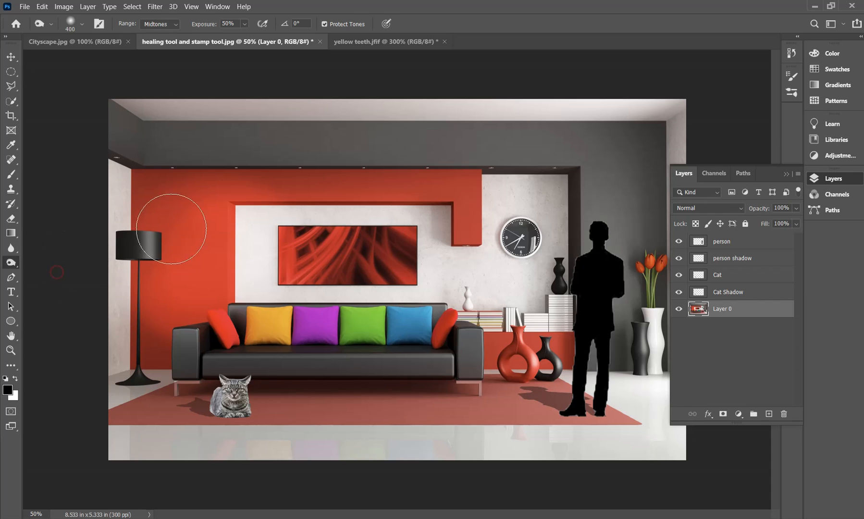
mouse_move(411, 226)
left_mouse_down()
mouse_move(178, 215)
mouse_move(342, 203)
mouse_move(212, 280)
mouse_move(245, 215)
mouse_move(283, 206)
mouse_move(245, 210)
mouse_move(188, 286)
mouse_move(267, 246)
mouse_move(288, 275)
mouse_move(183, 326)
mouse_move(201, 199)
mouse_move(142, 322)
mouse_move(229, 284)
mouse_move(171, 311)
mouse_move(214, 217)
mouse_move(261, 255)
mouse_move(232, 313)
mouse_move(280, 287)
mouse_move(107, 181)
mouse_move(102, 201)
left_mouse_up()
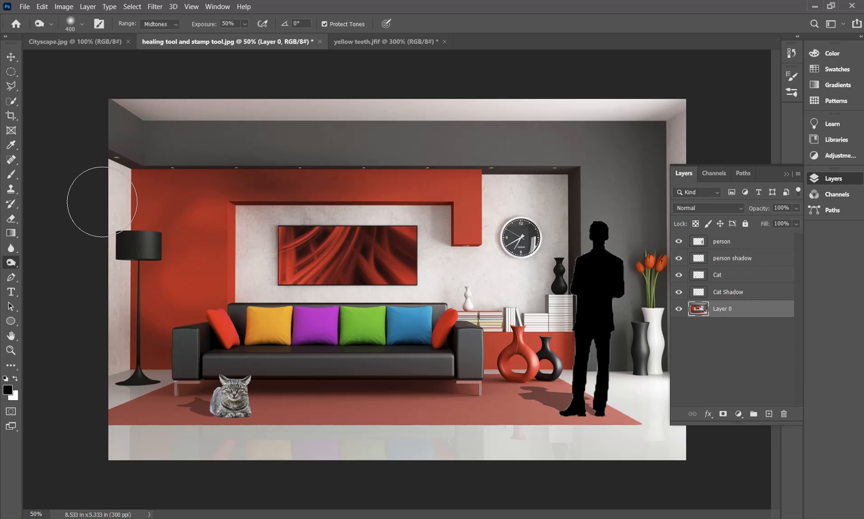
right_click(11, 265)
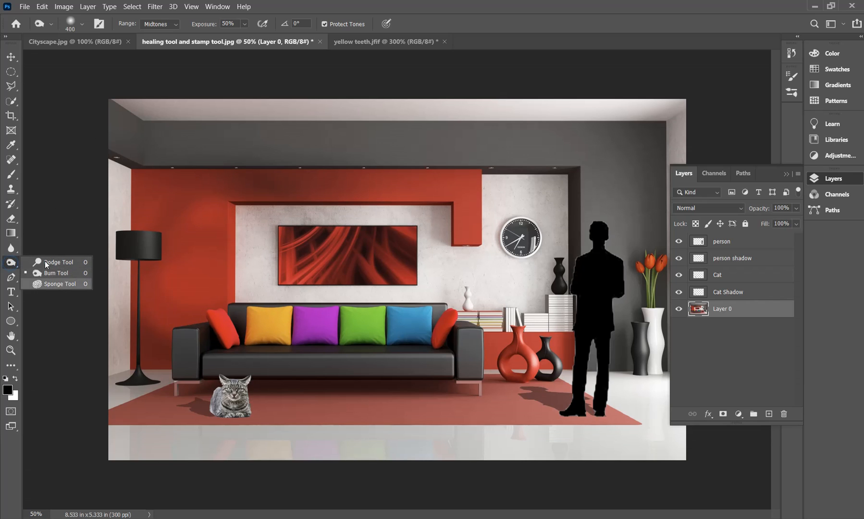
left_click(8, 264)
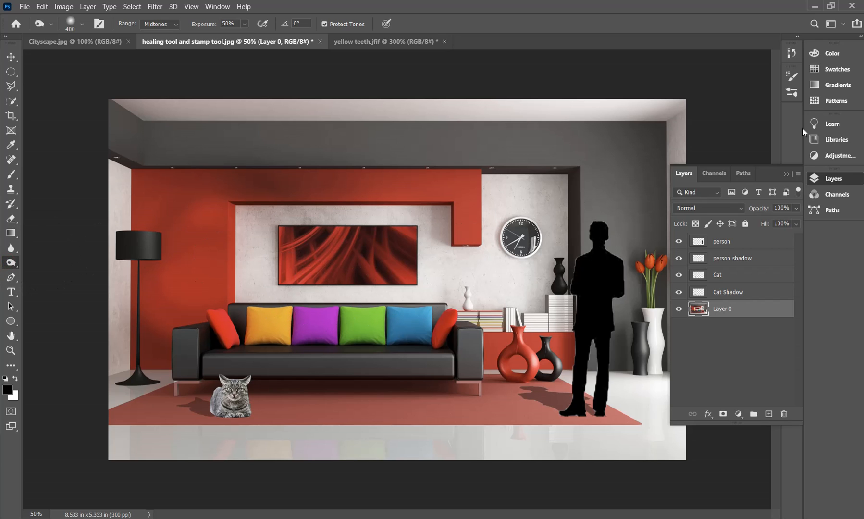
Revert the document to the Layer Visibility history state that precedes the dodge and burn strokes.
left_click(791, 53)
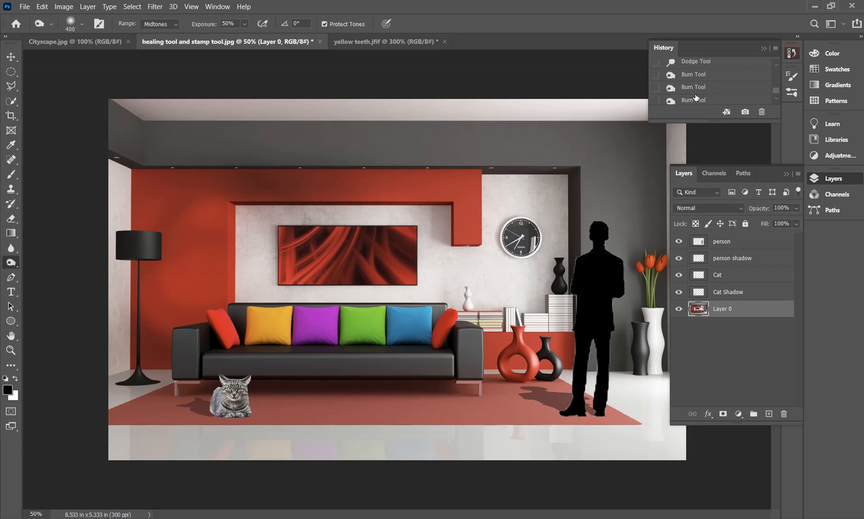
scroll(705, 92, "up", 3)
left_click(706, 82)
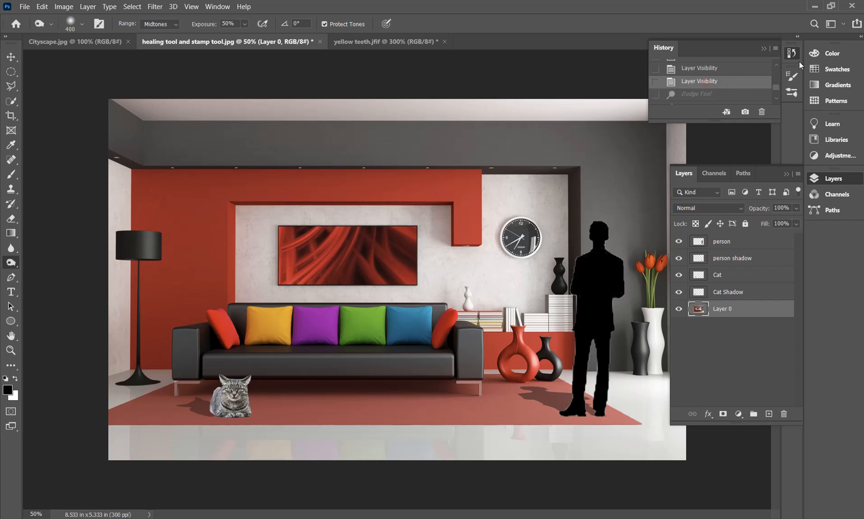
left_click(765, 46)
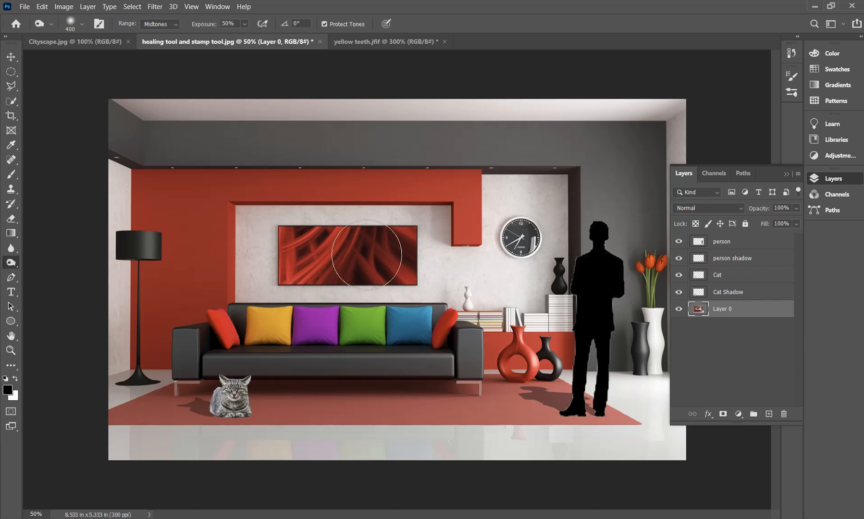
Darken the floor and rug around the cat on Layer 0 with the Burn tool.
left_click(10, 60)
mouse_move(297, 228)
left_mouse_down()
mouse_move(303, 193)
mouse_move(308, 269)
mouse_move(301, 217)
mouse_move(291, 248)
mouse_move(303, 211)
mouse_move(302, 223)
left_mouse_up()
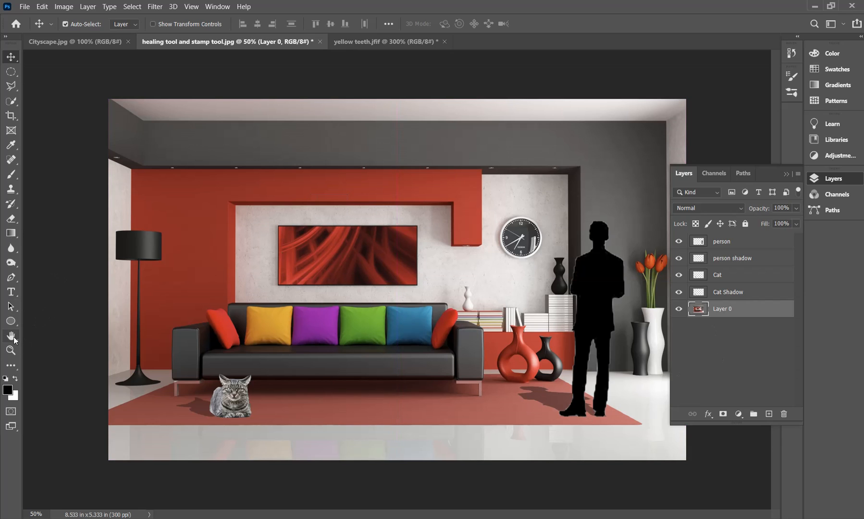
left_click_drag(11, 263, 57, 274)
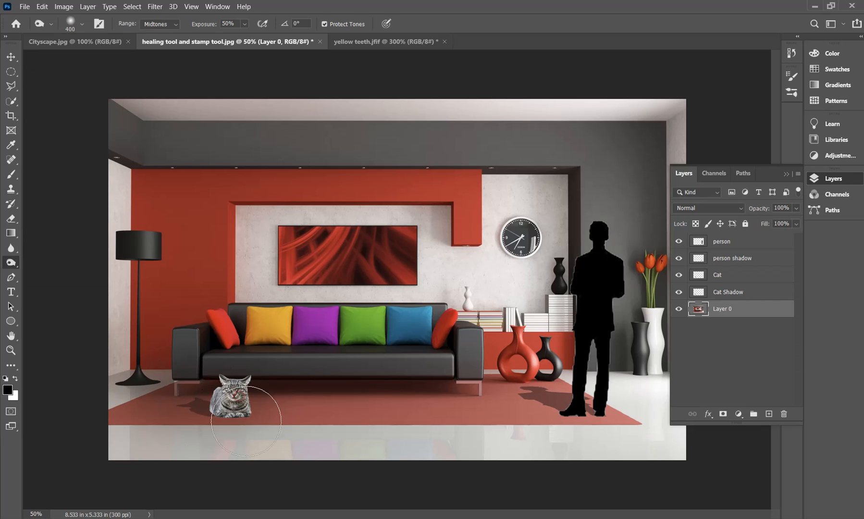
mouse_move(246, 421)
left_mouse_down()
mouse_move(198, 426)
mouse_move(206, 396)
mouse_move(307, 399)
mouse_move(212, 413)
mouse_move(186, 364)
left_mouse_up()
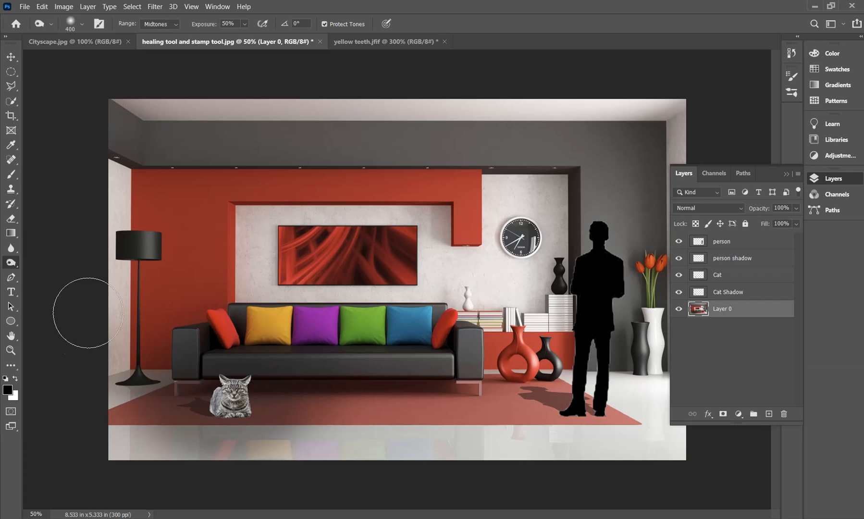
Undo the burn strokes around the cat by returning to the last Layer Visibility history state.
left_click(791, 57)
left_click(702, 73)
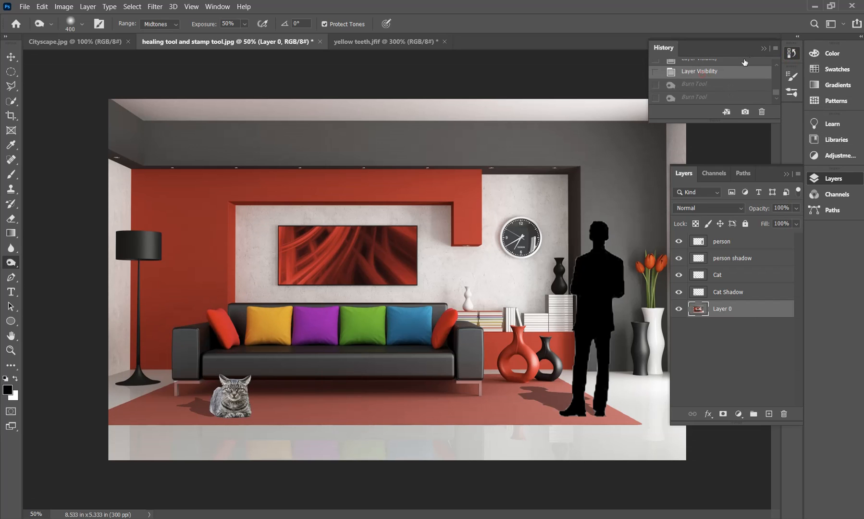
left_click(764, 48)
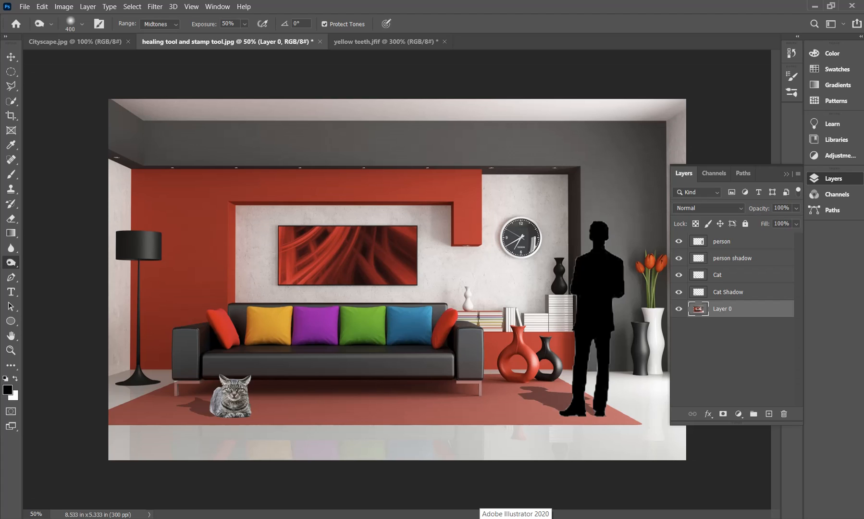
Duplicate Layer 0 and move the copy above the person layer in the layer stack.
key("ctrl+j")
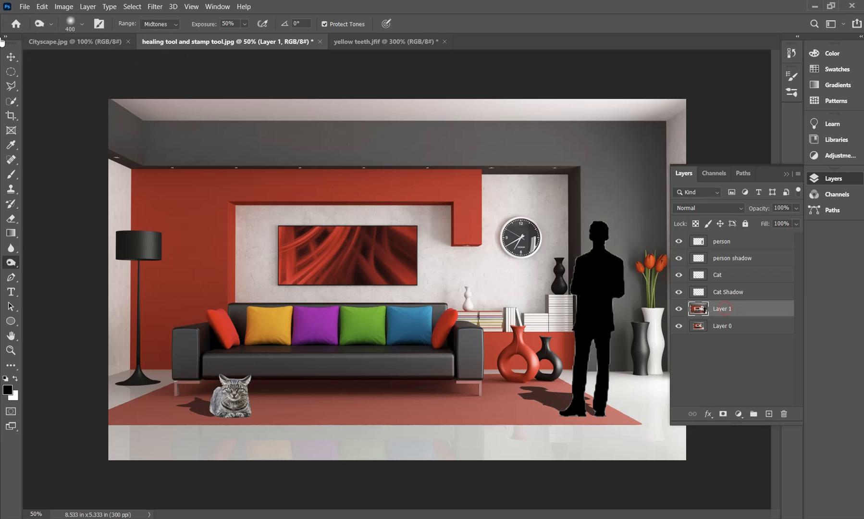
left_click(10, 56)
mouse_move(280, 179)
left_mouse_down()
mouse_move(310, 217)
mouse_move(346, 162)
mouse_move(297, 115)
mouse_move(250, 115)
mouse_move(244, 127)
mouse_move(302, 138)
mouse_move(294, 185)
left_mouse_up()
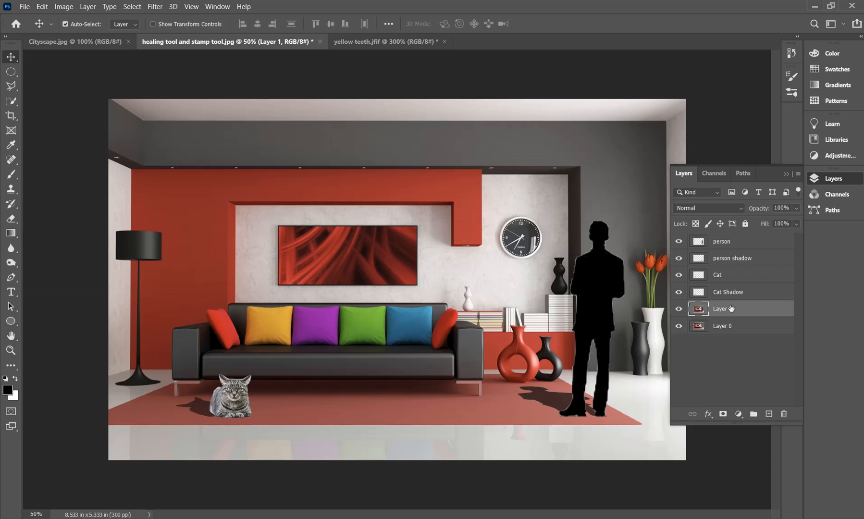
left_click_drag(730, 308, 728, 238)
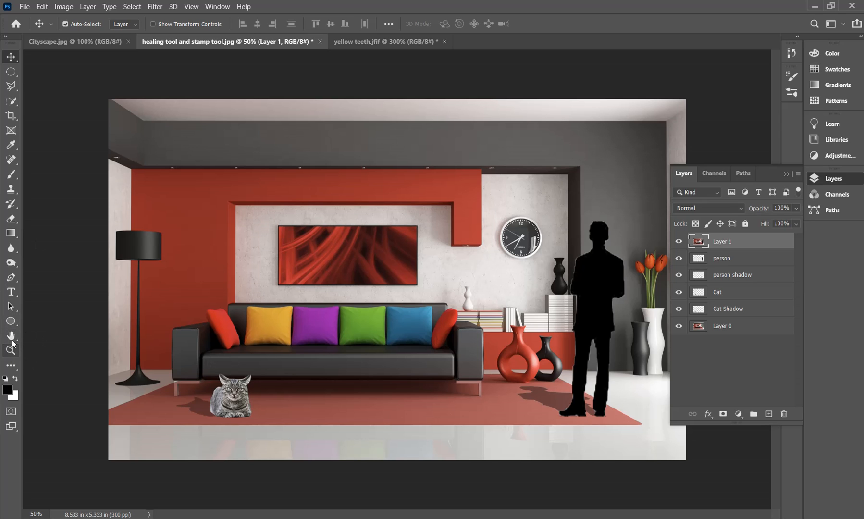
Lighten the cat, the nearby rug and the wall around the standing person on Layer 1 with the Dodge tool.
left_click(11, 263)
left_click(44, 261)
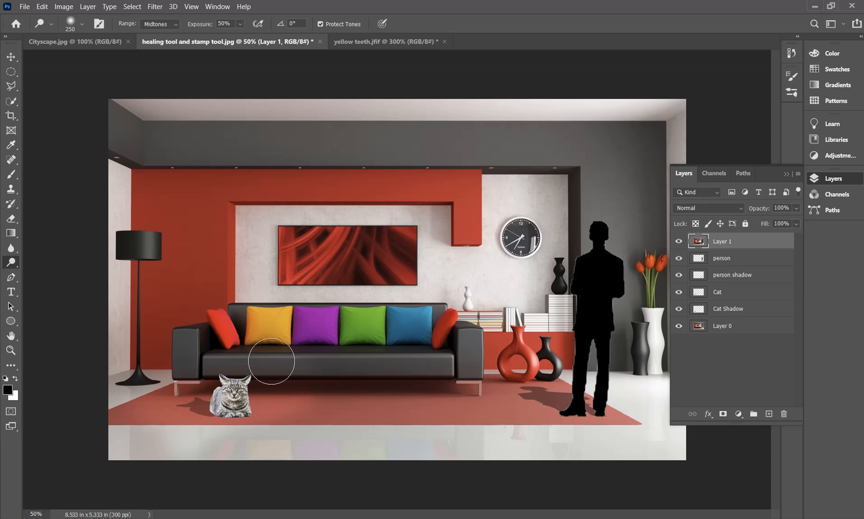
mouse_move(267, 370)
left_mouse_down()
mouse_move(219, 416)
mouse_move(211, 399)
mouse_move(230, 379)
mouse_move(259, 388)
left_mouse_up()
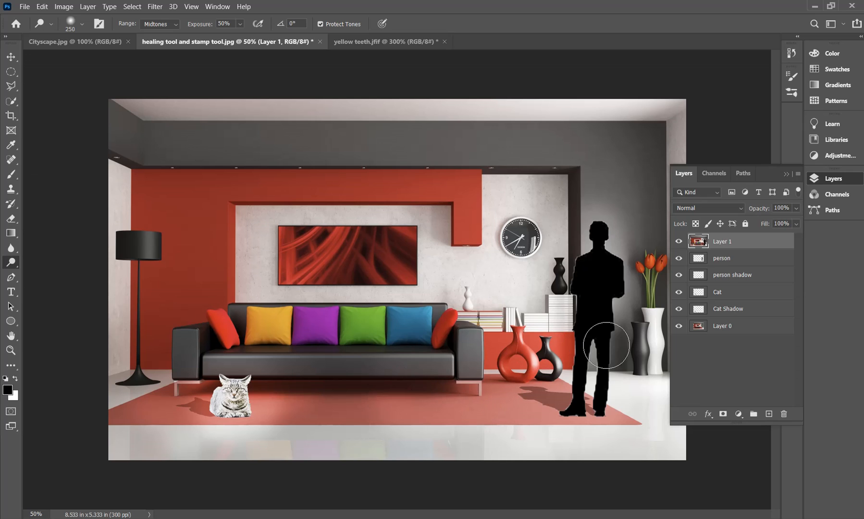
mouse_move(597, 275)
left_mouse_down()
mouse_move(557, 223)
mouse_move(609, 250)
mouse_move(538, 228)
left_mouse_up()
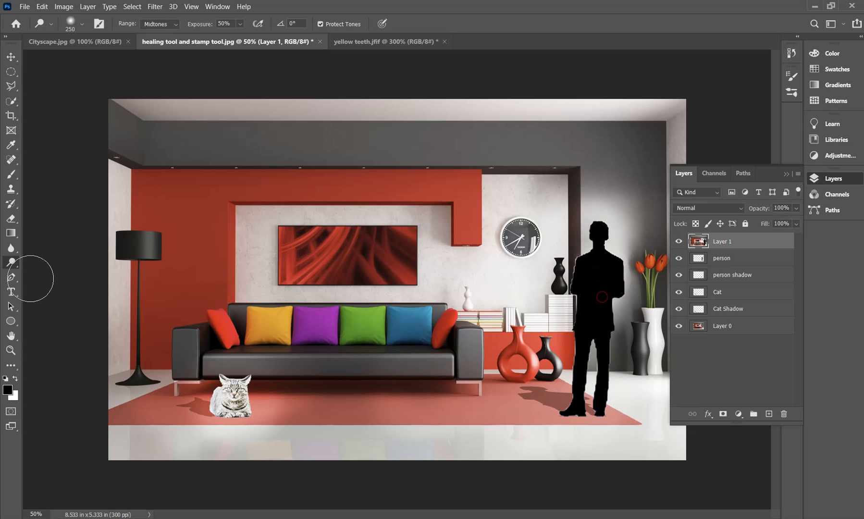
Darken the clock, the red wall and the floor around the cat on Layer 1 with the Burn tool.
right_click(11, 262)
left_click(51, 274)
mouse_move(545, 215)
left_mouse_down()
mouse_move(580, 250)
mouse_move(614, 233)
mouse_move(607, 230)
mouse_move(584, 257)
mouse_move(529, 259)
left_mouse_up()
mouse_move(181, 180)
left_mouse_down()
mouse_move(189, 202)
mouse_move(540, 143)
mouse_move(143, 263)
mouse_move(135, 406)
mouse_move(228, 456)
mouse_move(247, 428)
mouse_move(237, 383)
mouse_move(205, 394)
mouse_move(256, 418)
mouse_move(176, 390)
left_mouse_up()
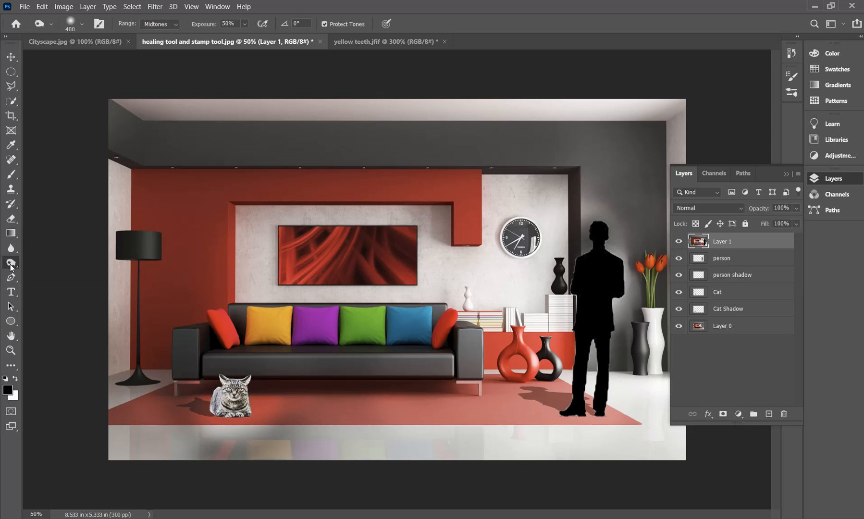
Lighten the upper grey wall on Layer 1 with the Dodge tool.
right_click(10, 264)
left_click(48, 261)
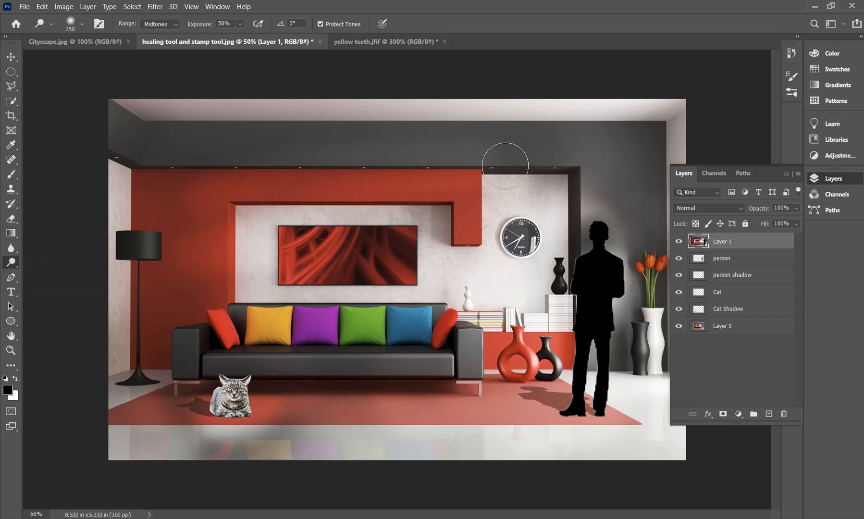
mouse_move(505, 166)
left_mouse_down()
mouse_move(323, 172)
mouse_move(532, 143)
mouse_move(254, 140)
left_mouse_up()
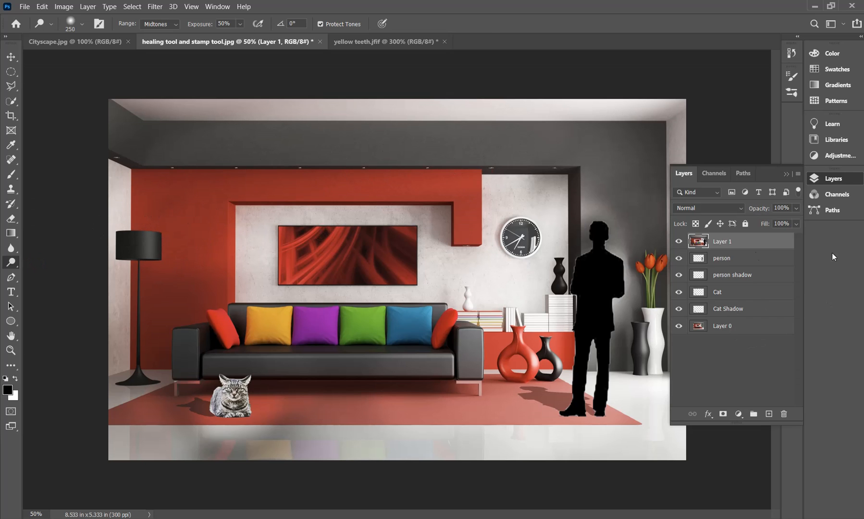
Hide Layer 1 to compare its dodged and burned areas with the original layers.
left_click(719, 259)
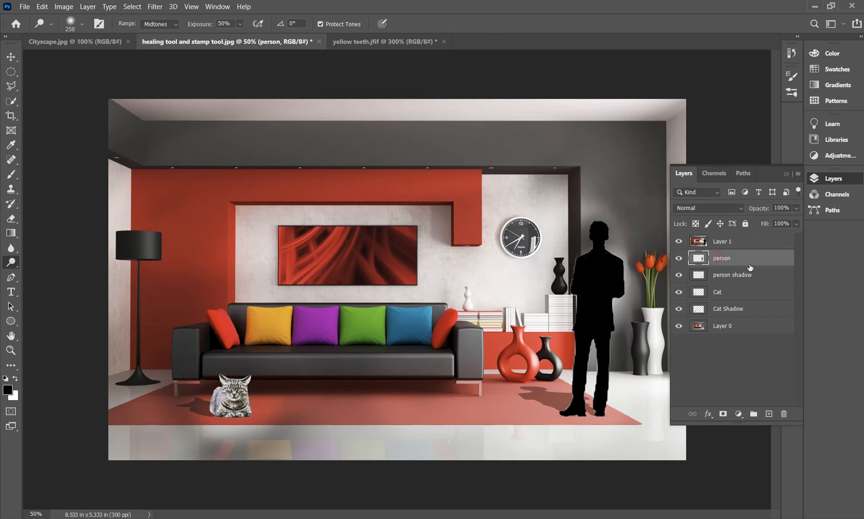
left_click(712, 242)
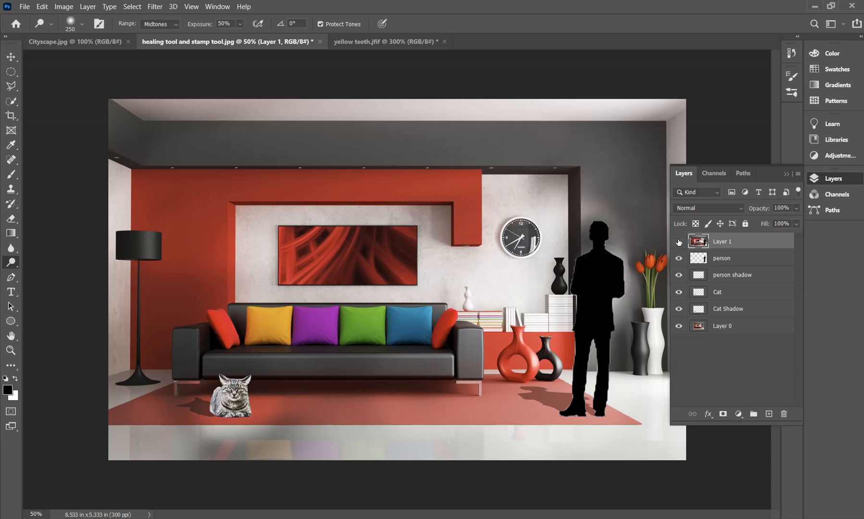
left_click(679, 242)
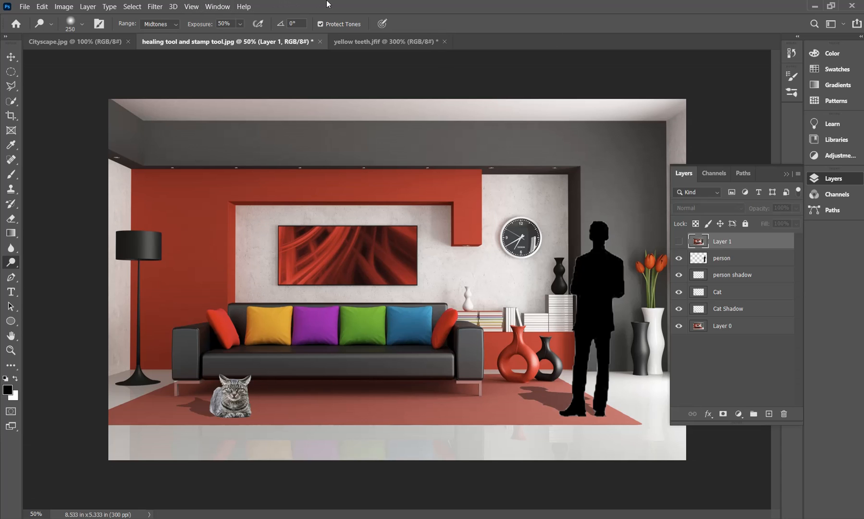
Switch to the yellow teeth.jfif document and restore it to its original opening snapshot.
left_click(378, 36)
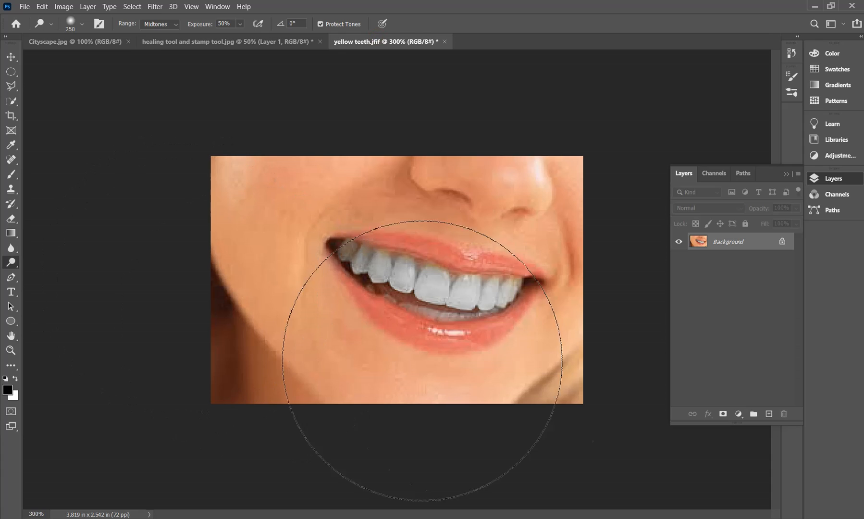
left_click(794, 51)
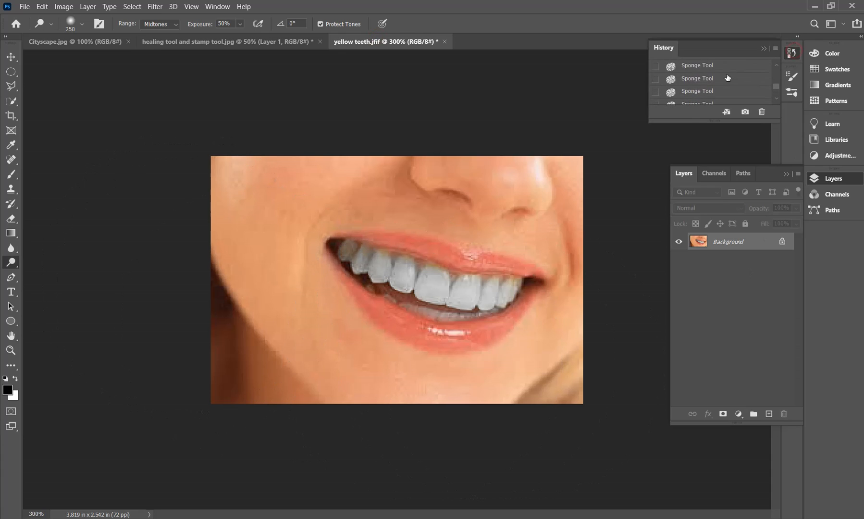
scroll(741, 82, "up", 3)
left_click(715, 66)
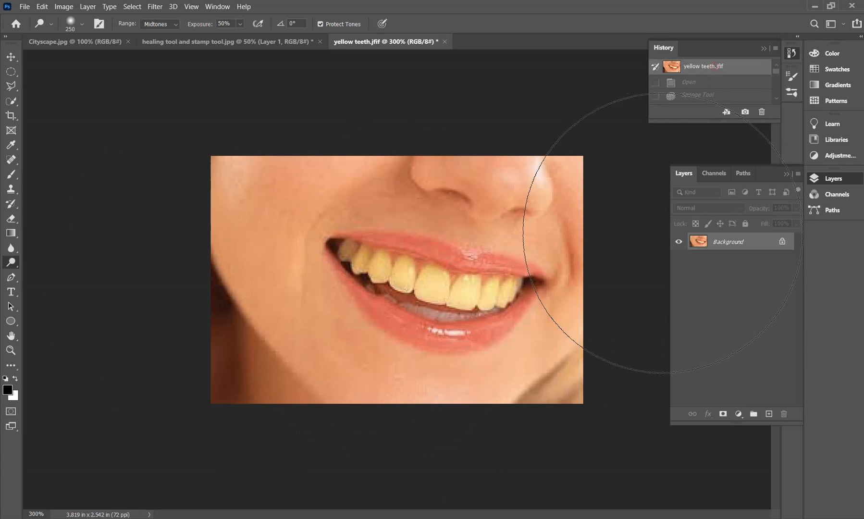
left_click(767, 47)
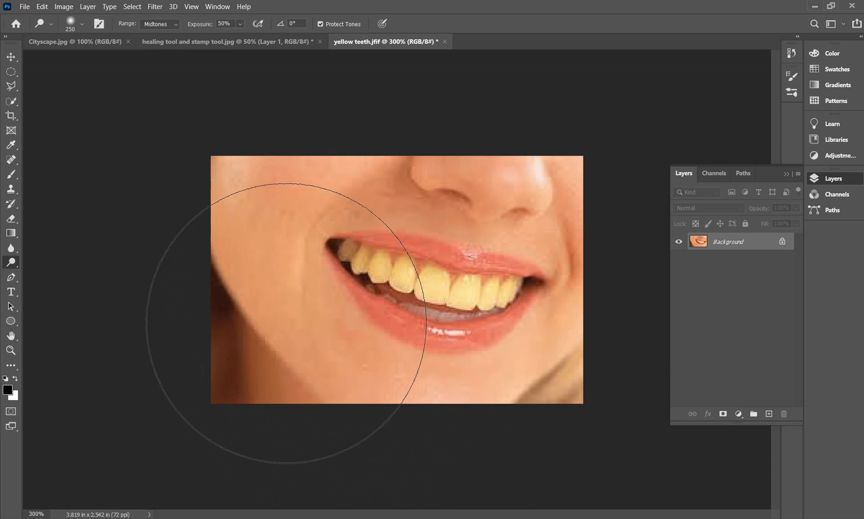
Reduce the Dodge tool's brush size to 60.
key("bracketleft")
key("bracketleft")
key("bracketleft")
key("bracketleft")
key("bracketleft")
key("bracketleft")
key("bracketleft")
key("bracketleft")
key("bracketleft")
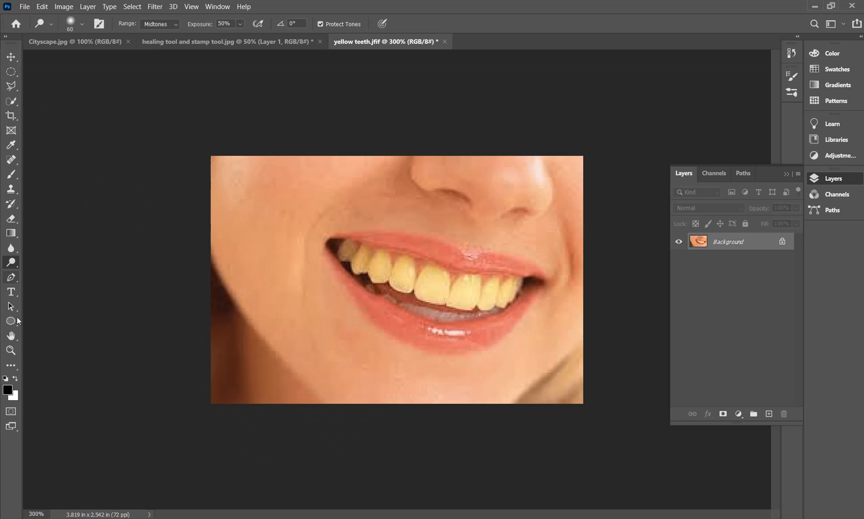
Desaturate the yellow upper teeth using the Sponge tool in Desaturate mode.
right_click(11, 261)
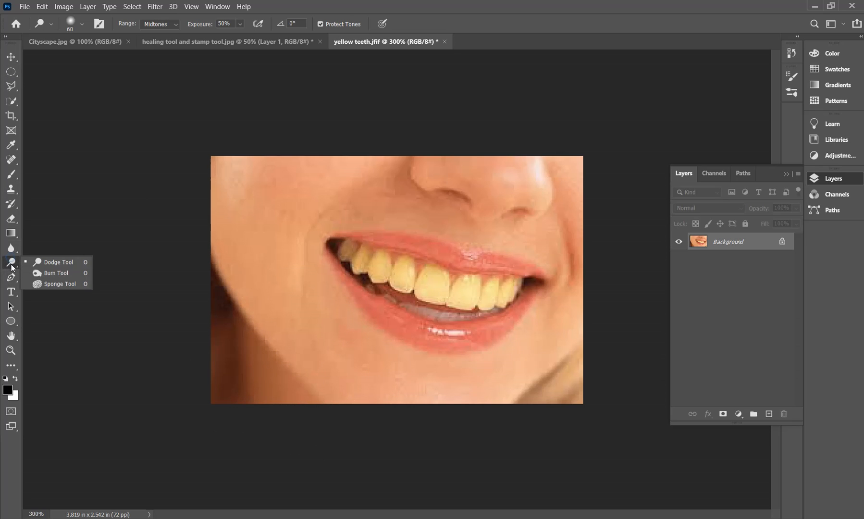
left_click(52, 283)
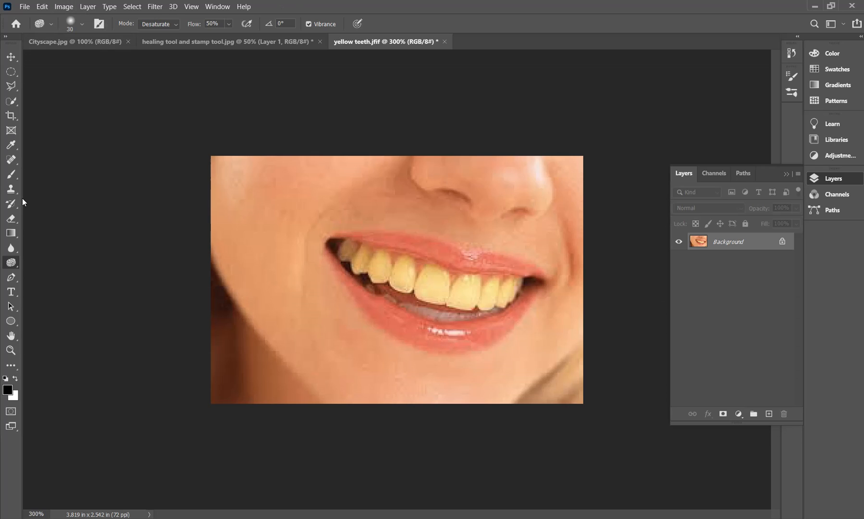
left_click(144, 24)
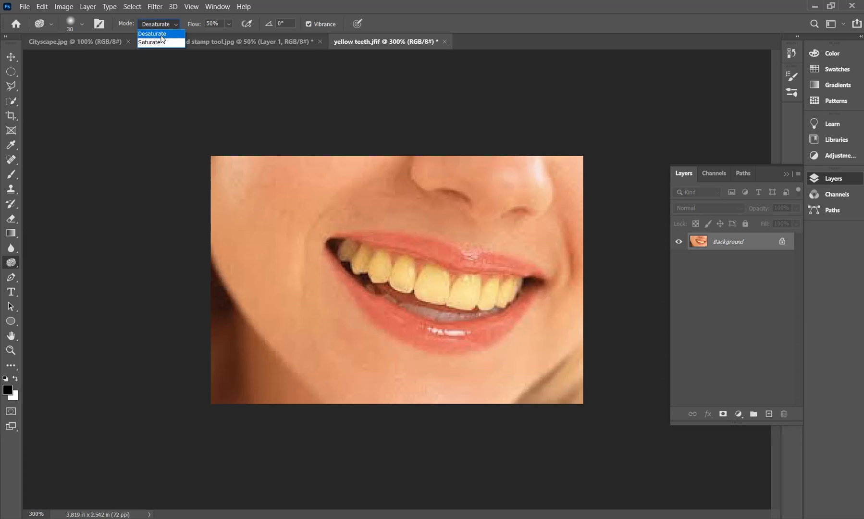
left_click(161, 35)
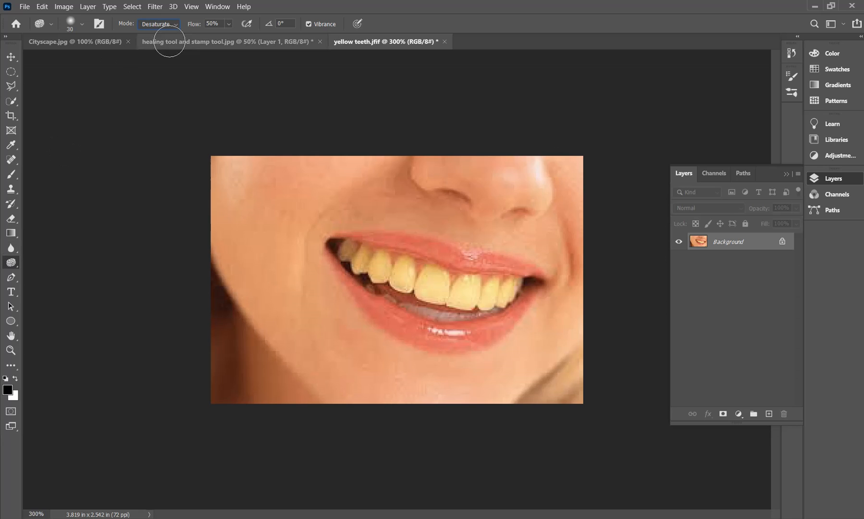
mouse_move(429, 288)
left_mouse_down()
mouse_move(472, 303)
mouse_move(410, 280)
mouse_move(474, 296)
mouse_move(510, 292)
mouse_move(384, 280)
mouse_move(392, 271)
mouse_move(398, 290)
mouse_move(348, 245)
mouse_move(367, 265)
mouse_move(351, 249)
mouse_move(416, 288)
mouse_move(395, 264)
mouse_move(456, 286)
mouse_move(505, 287)
mouse_move(497, 300)
mouse_move(520, 285)
mouse_move(409, 274)
mouse_move(417, 274)
mouse_move(416, 283)
mouse_move(410, 273)
mouse_move(414, 284)
mouse_move(354, 256)
mouse_move(402, 295)
mouse_move(445, 293)
mouse_move(442, 275)
mouse_move(387, 255)
mouse_move(413, 277)
mouse_move(363, 256)
mouse_move(444, 301)
mouse_move(513, 292)
mouse_move(393, 286)
mouse_move(362, 270)
mouse_move(361, 259)
mouse_move(430, 280)
left_mouse_up()
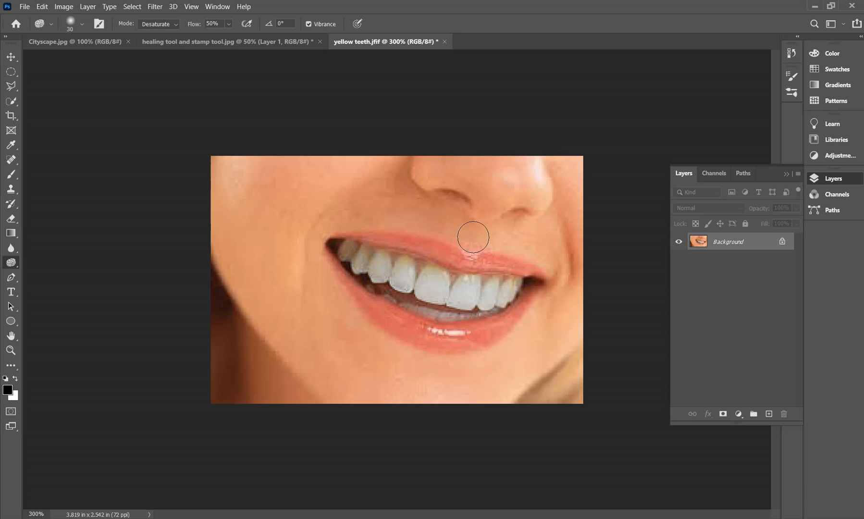
Sponge away the remaining yellow tint along the gum edges and on the outer teeth.
left_click(430, 279)
left_click(479, 295)
left_click(508, 290)
left_click(513, 288)
left_click(403, 269)
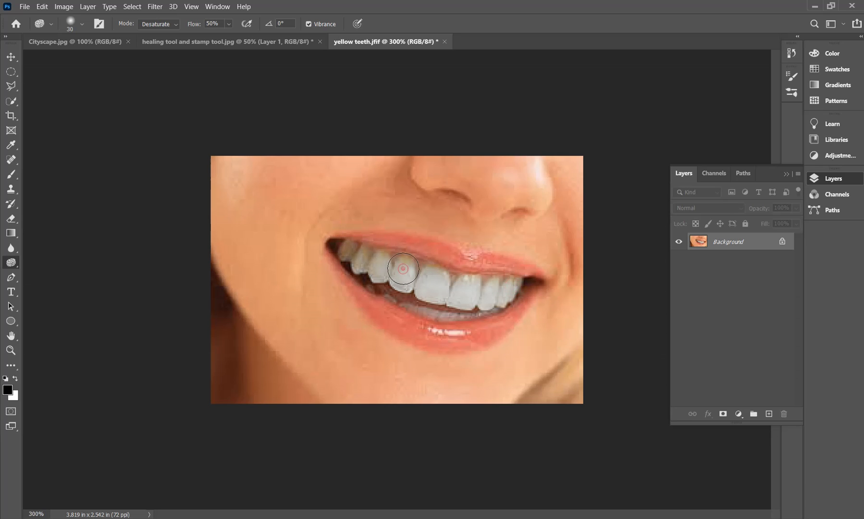
left_click(348, 253)
left_click(362, 255)
left_click(387, 268)
mouse_move(421, 279)
left_mouse_down()
mouse_move(434, 293)
mouse_move(430, 302)
left_mouse_up()
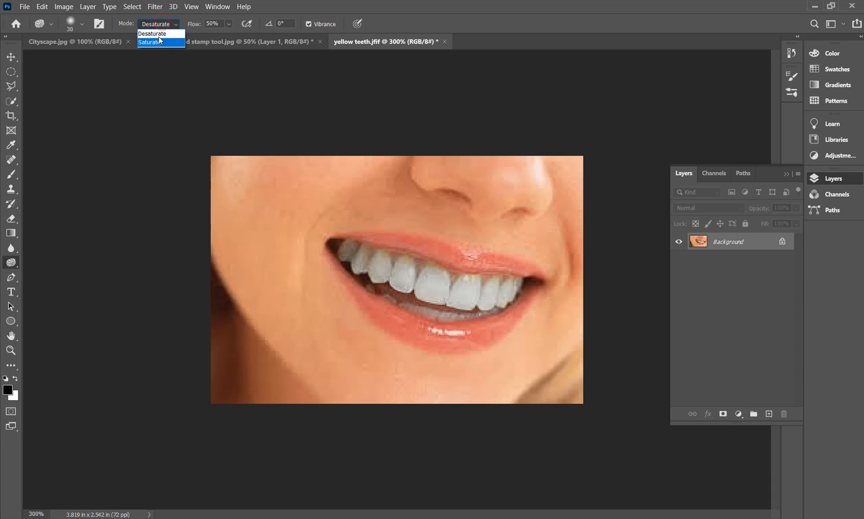
Set the Sponge tool to Saturate mode and intensify the colour of the large front tooth in the middle.
left_click(156, 42)
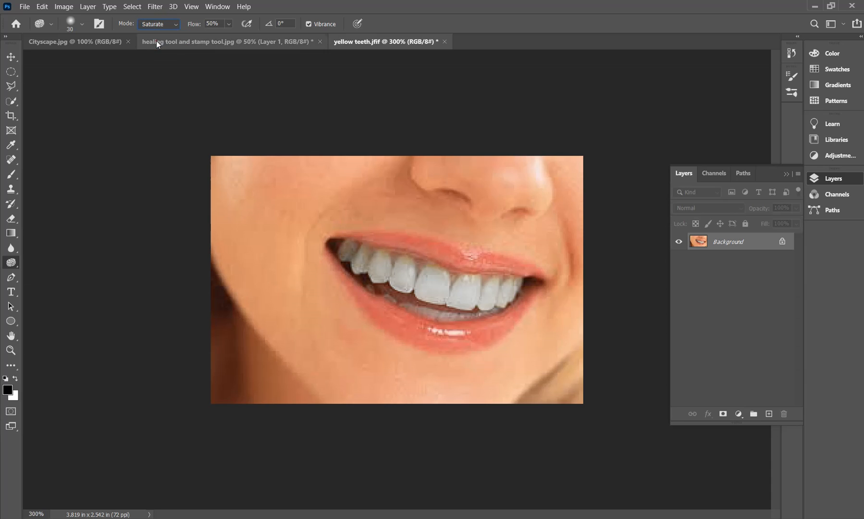
mouse_move(408, 275)
left_mouse_down()
mouse_move(430, 284)
mouse_move(425, 274)
mouse_move(443, 290)
mouse_move(419, 274)
mouse_move(447, 277)
mouse_move(433, 280)
mouse_move(436, 301)
left_mouse_up()
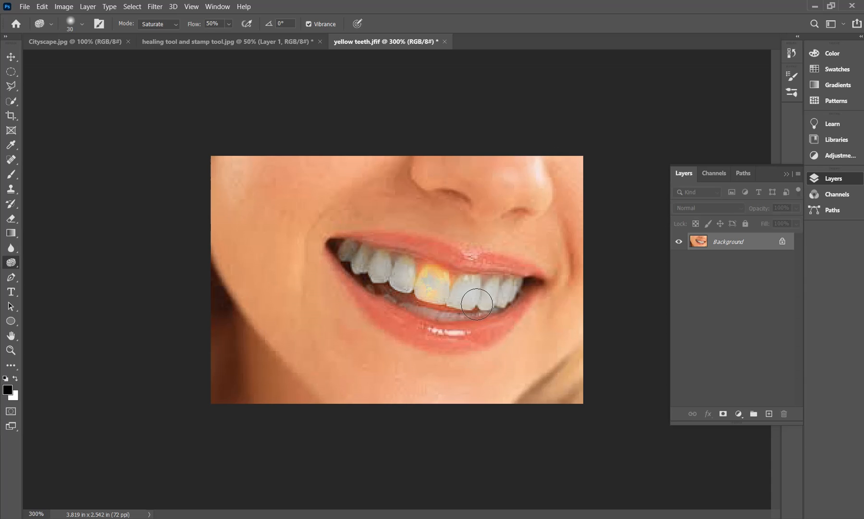
Return the Sponge tool to Desaturate mode and brush over the saturated front tooth to remove its yellow colour.
left_click(153, 31)
left_click(156, 34)
left_click_drag(435, 287, 414, 274)
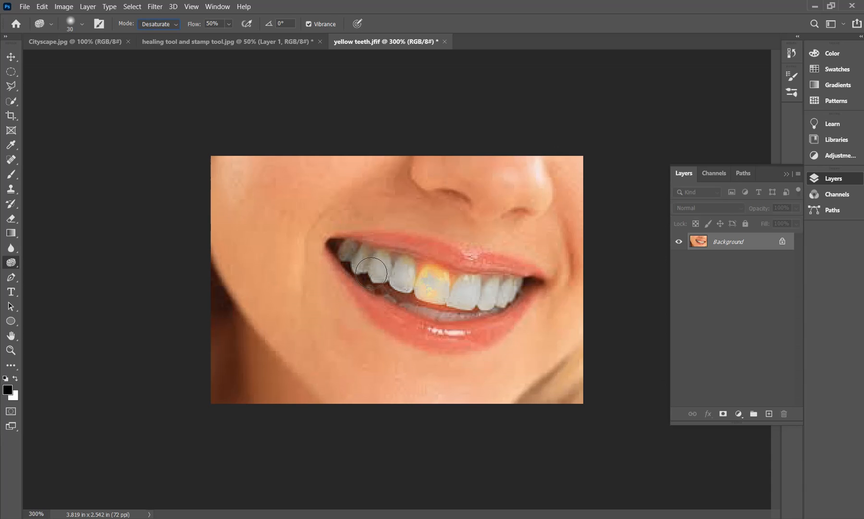